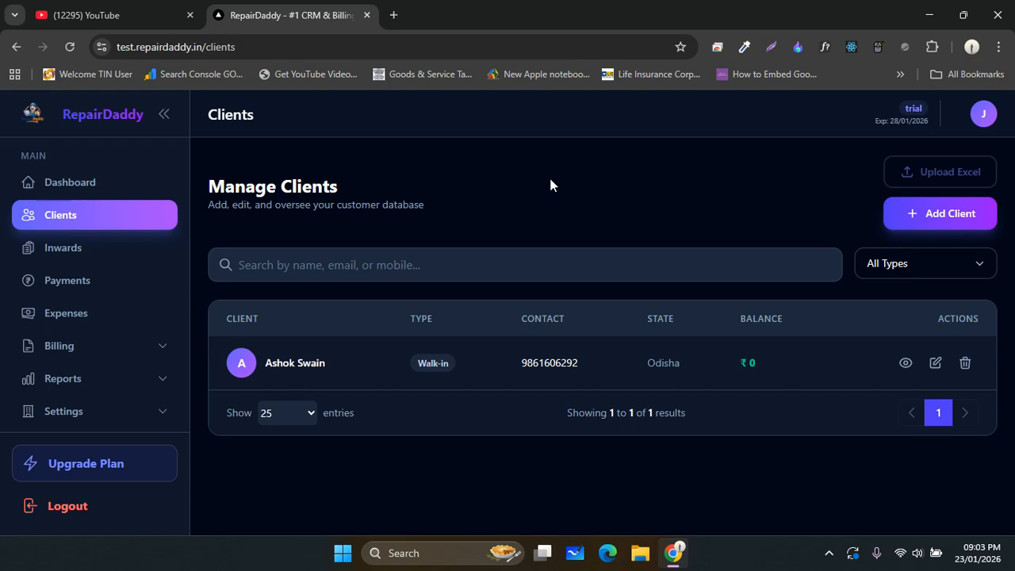
Start a new inward entry in the Inwards section and select the existing walk-in client for it
left_click(89, 256)
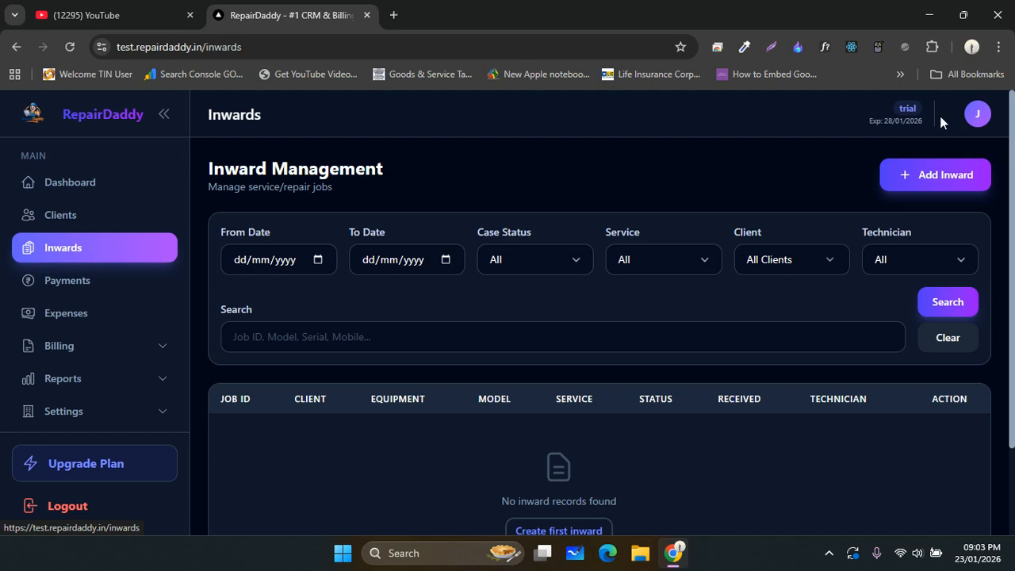
left_click(925, 174)
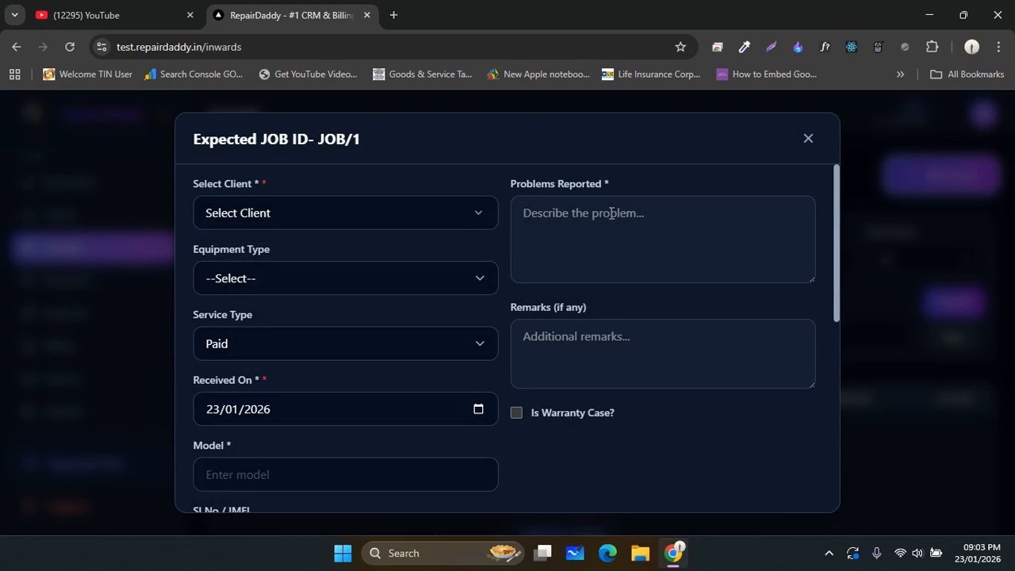
left_click(478, 219)
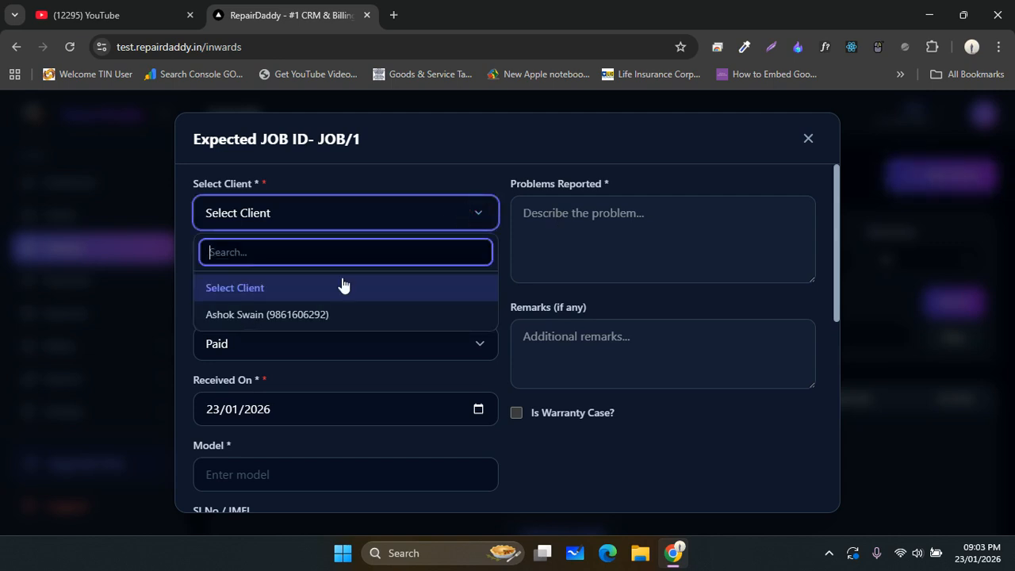
left_click(333, 317)
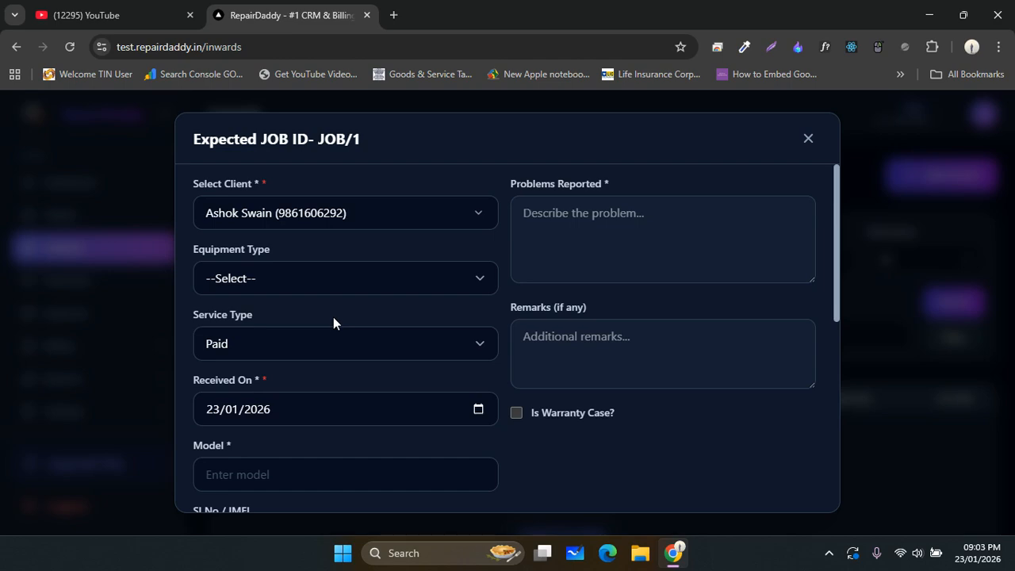
Try filtering the client list with "jhj", clear the search, and reselect the same client
left_click(420, 212)
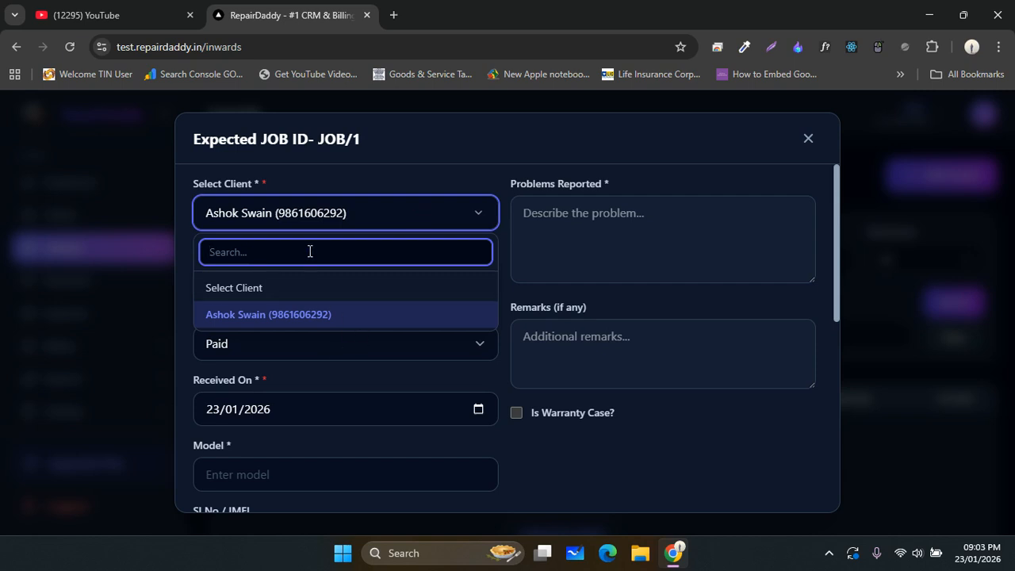
type("jhj")
key("BackSpace")
key("BackSpace")
key("BackSpace")
left_click(342, 314)
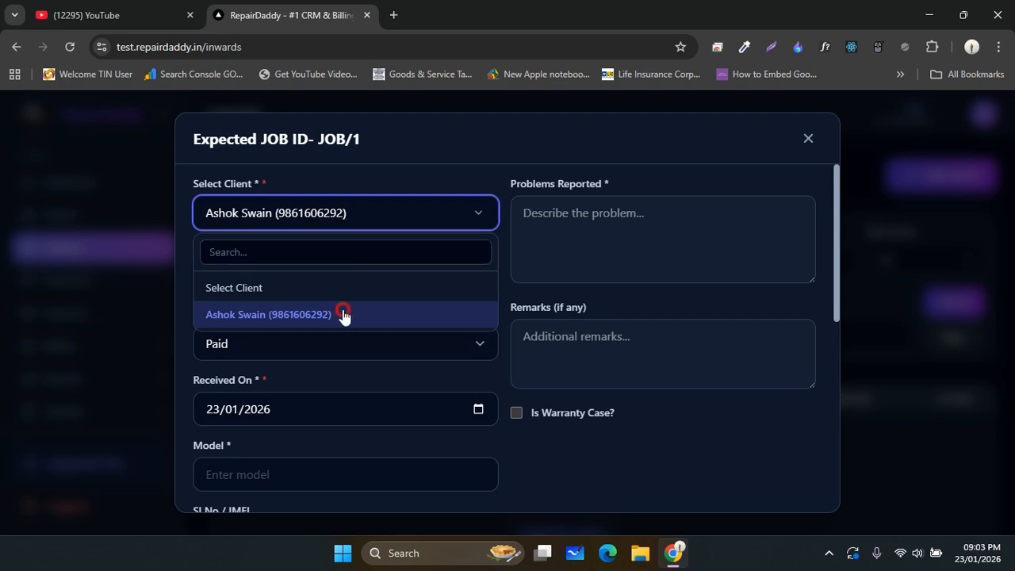
Set the equipment type to LAPTOP, review the service type options, and keep Paid selected
left_click(302, 285)
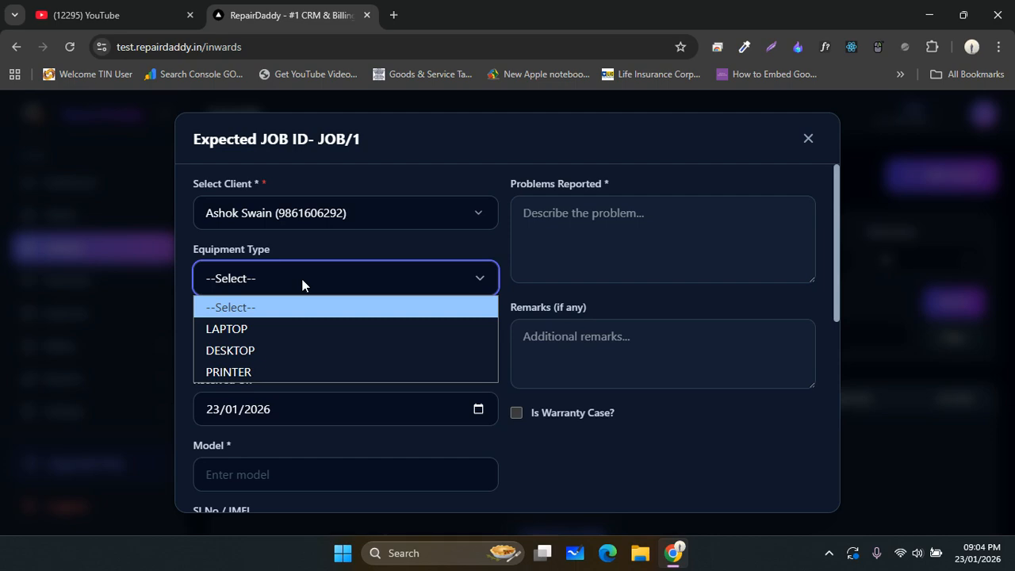
left_click(296, 327)
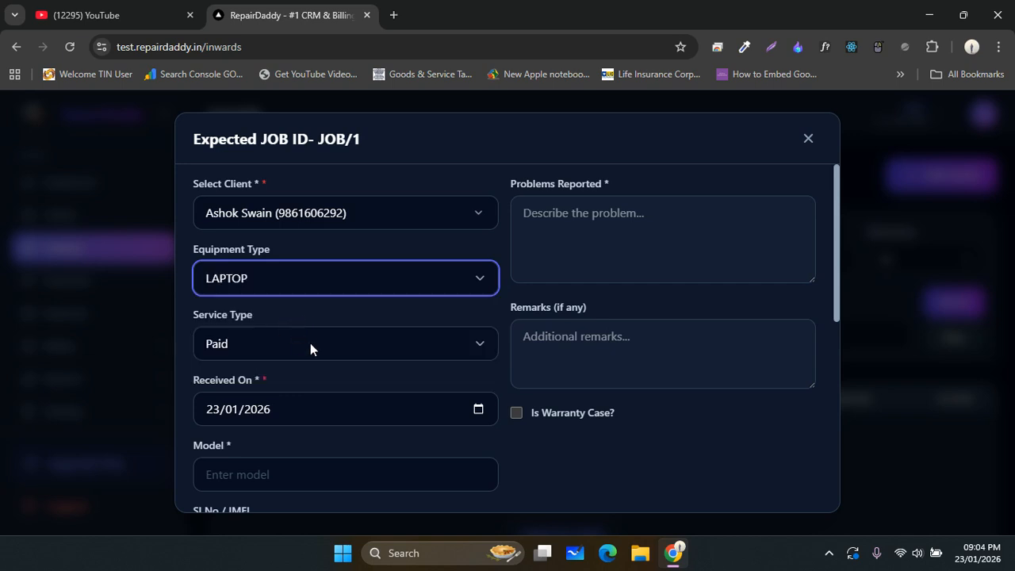
left_click(309, 345)
left_click(313, 346)
left_click(313, 346)
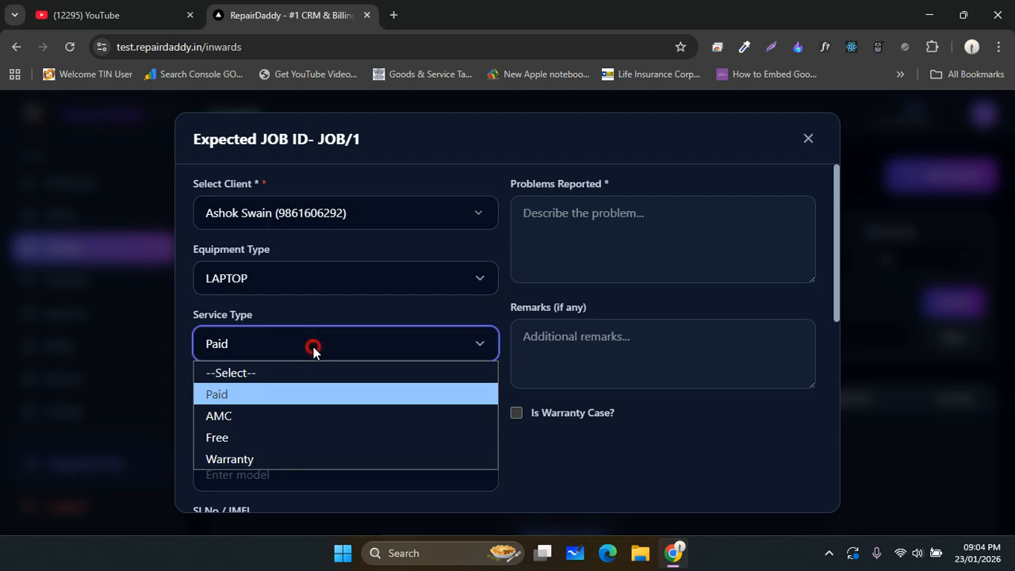
left_click(314, 347)
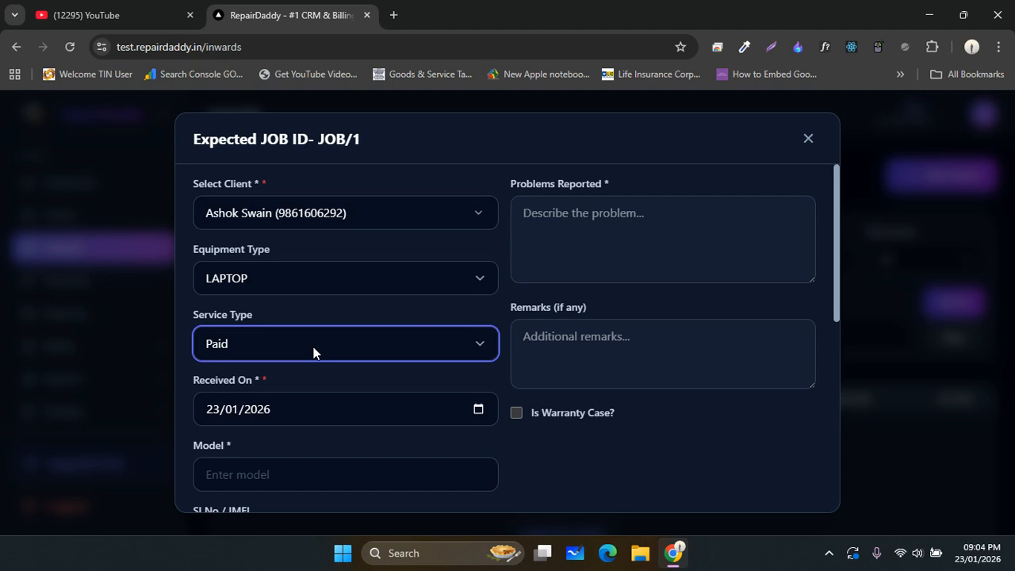
left_click(313, 347)
left_click(313, 346)
left_click(504, 315)
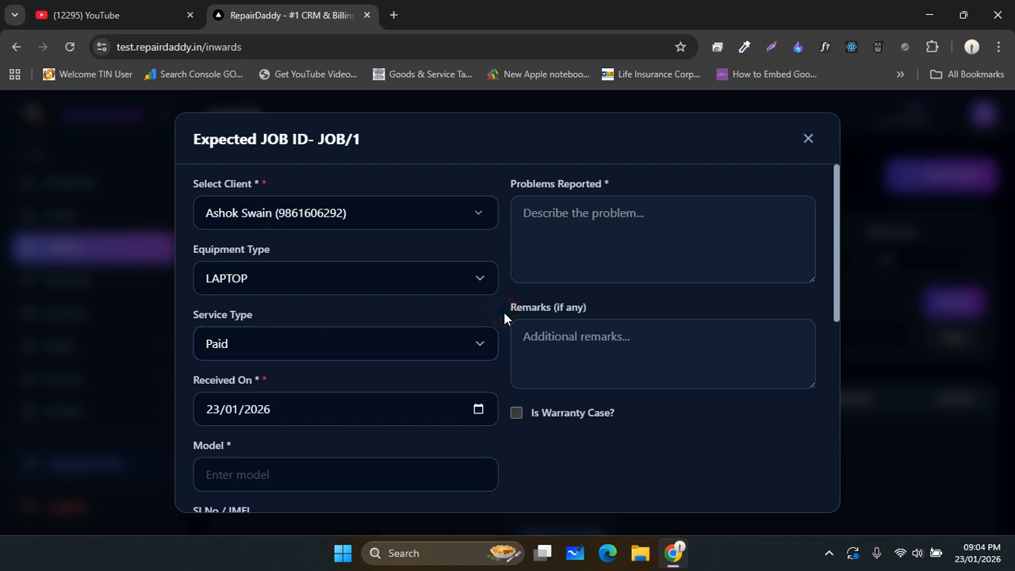
Enter DELL VOSTRO 2520 as the model and FDGFGF65765GGHJ as the serial number
scroll(504, 318, "down", 1)
scroll(505, 318, "down", 1)
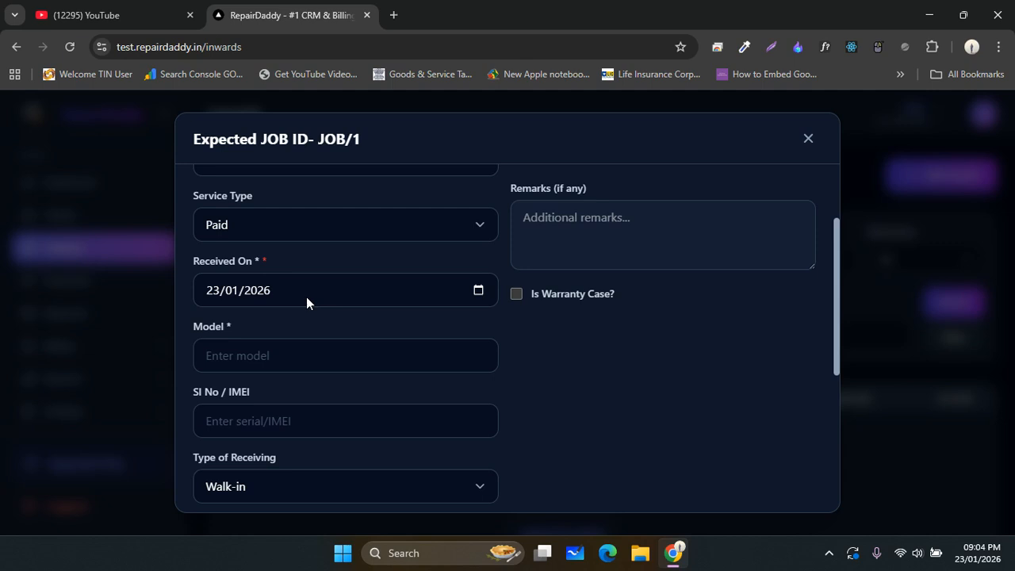
left_click(309, 357)
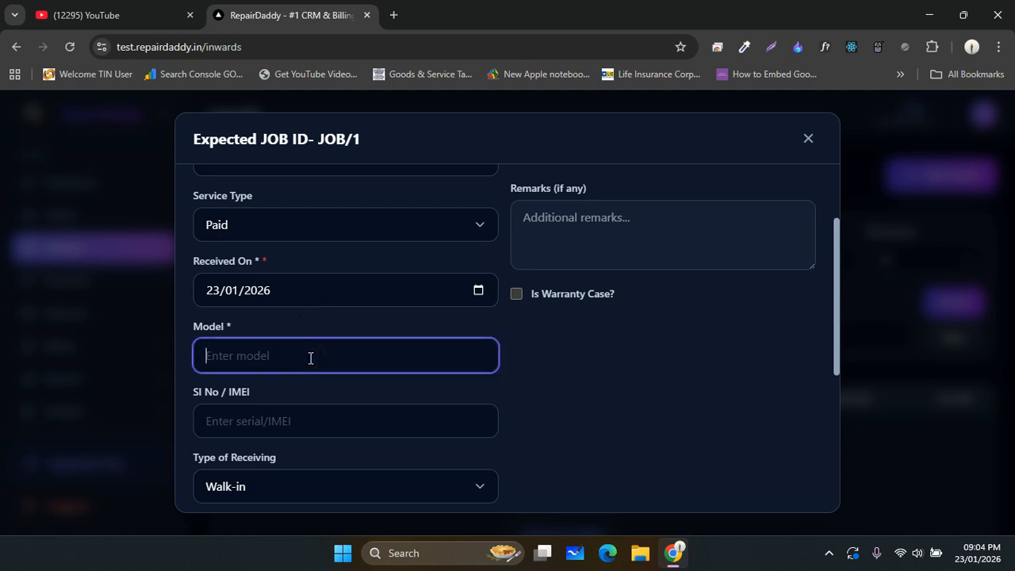
type("DELL VOSTRO")
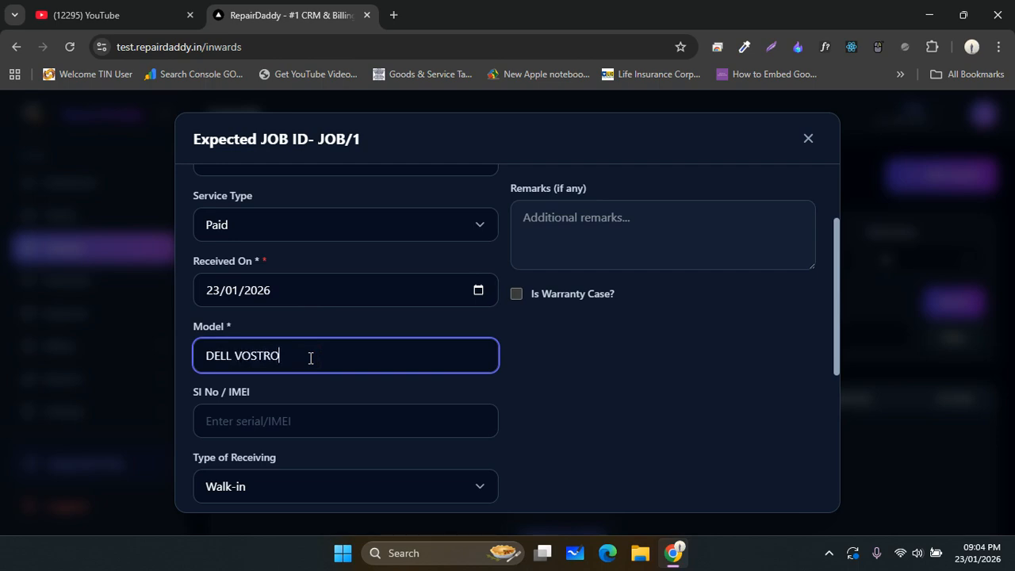
type(" 2520")
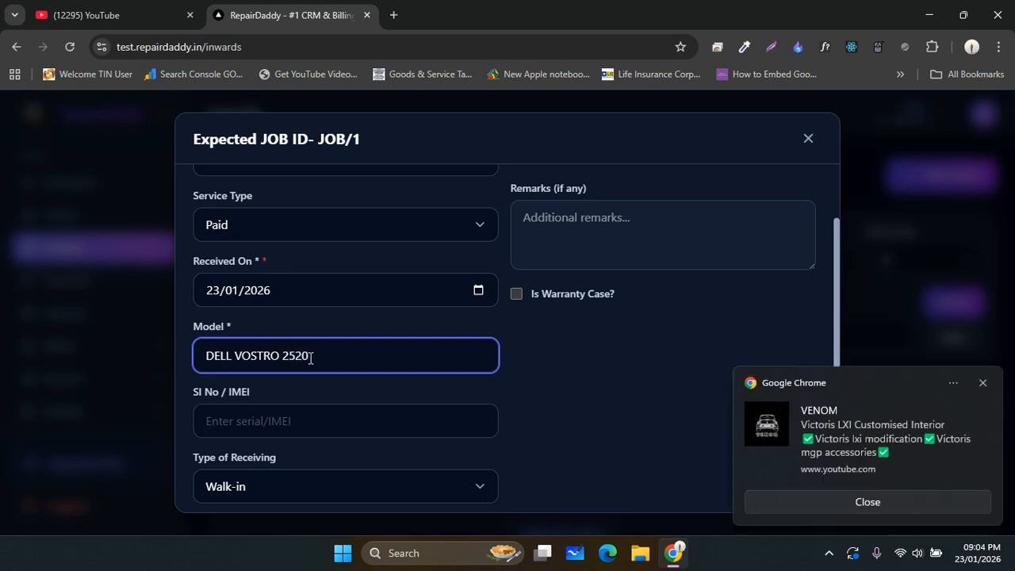
left_click(982, 384)
left_click(337, 424)
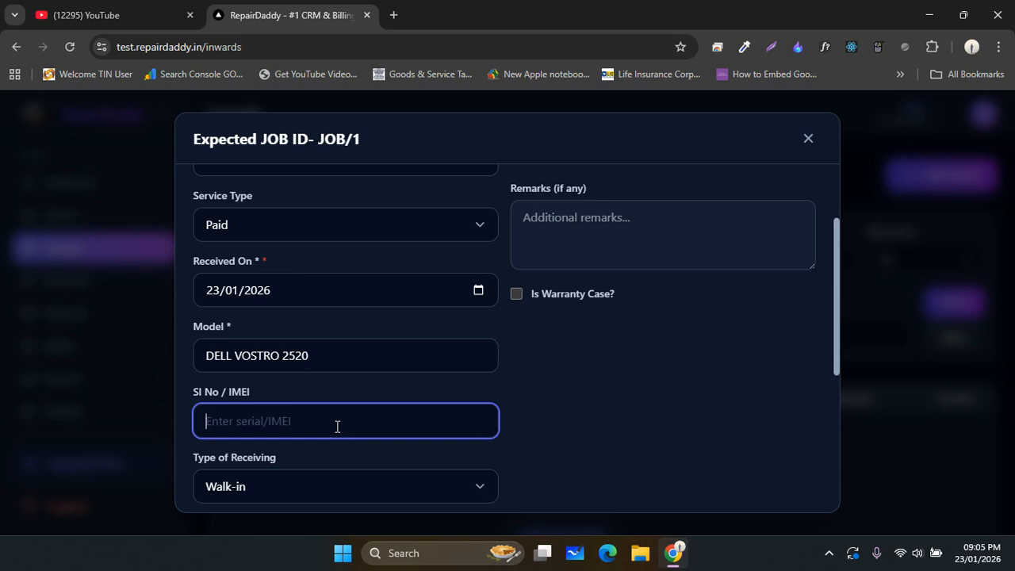
type("FDGFGF65")
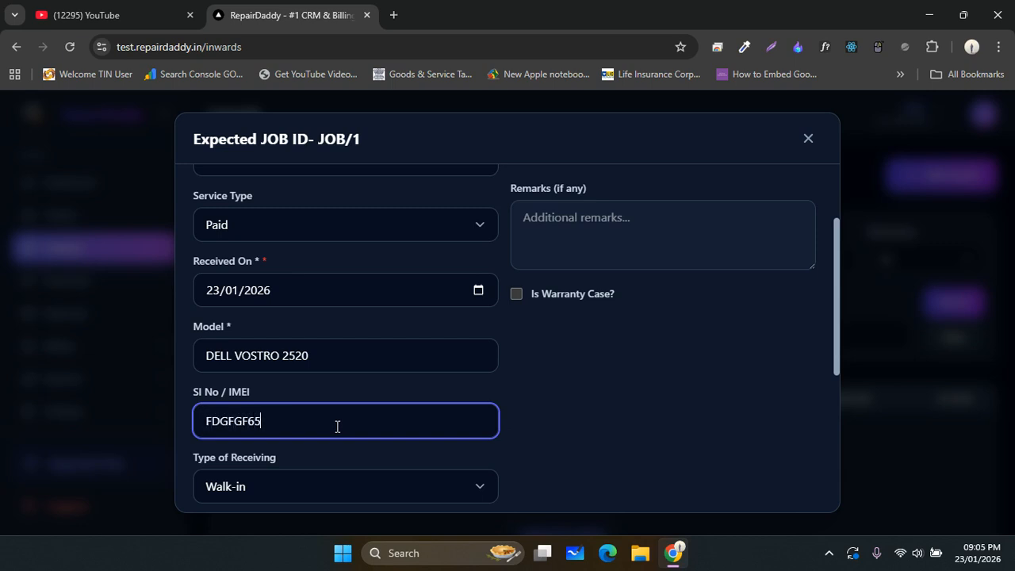
type("765GGHJ")
key("Tab")
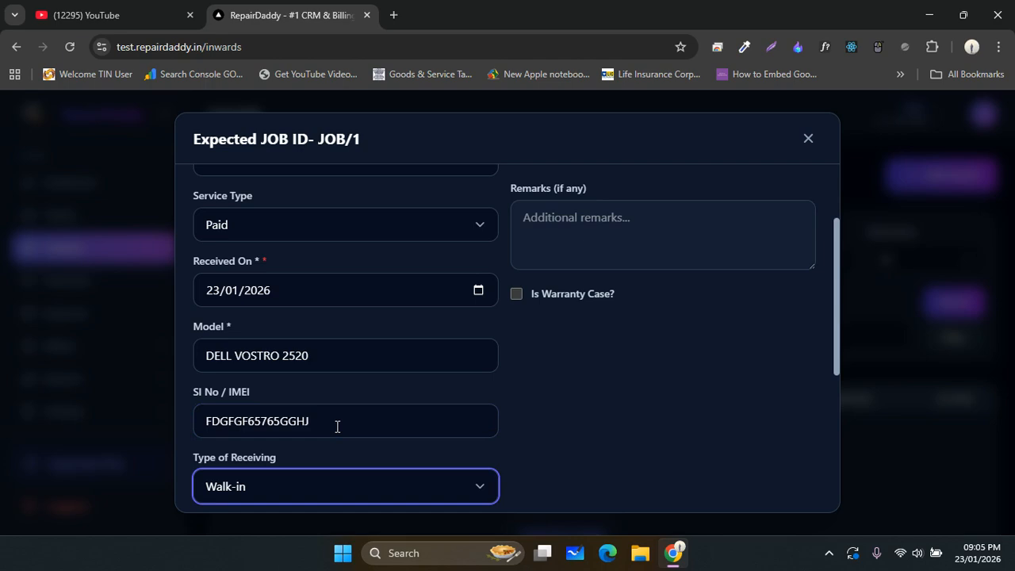
Try the Courier and Pickup options for the type of receiving, and set it back to Walk-in
left_click(834, 364)
left_click_drag(834, 364, 831, 410)
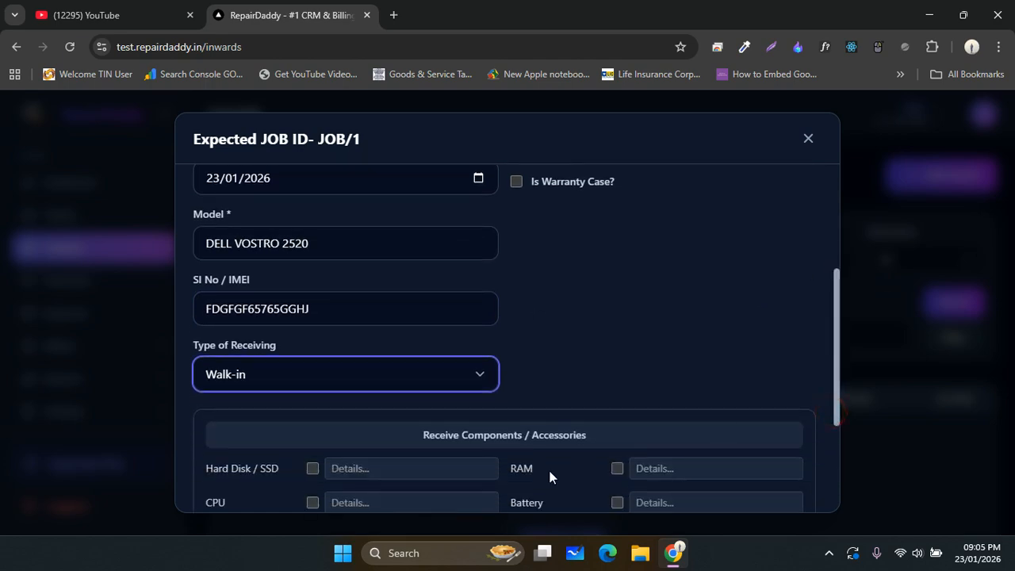
left_click(479, 374)
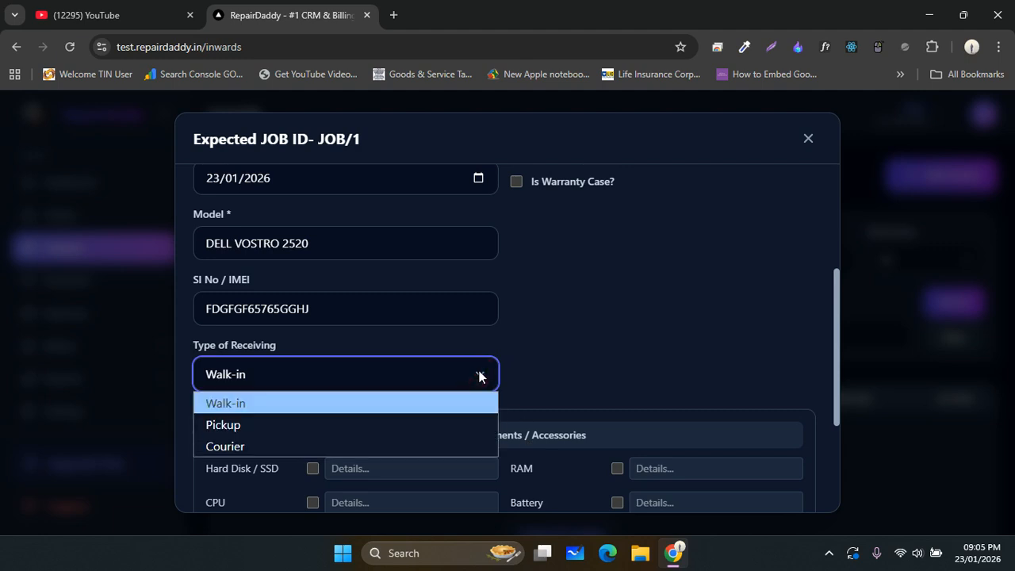
left_click(332, 443)
left_click(371, 386)
left_click(326, 424)
left_click(338, 369)
left_click(326, 406)
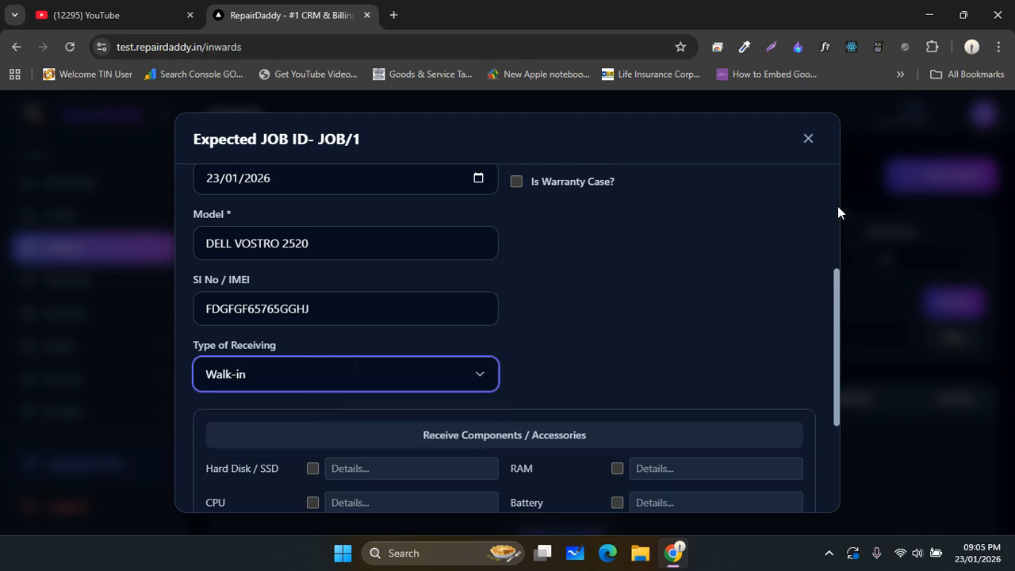
Describe the reported problem as "LAPTOP IS NOT POWERING ON..DEAD" and add the remark "KBD BROKEN"
left_click(837, 207)
left_click(558, 226)
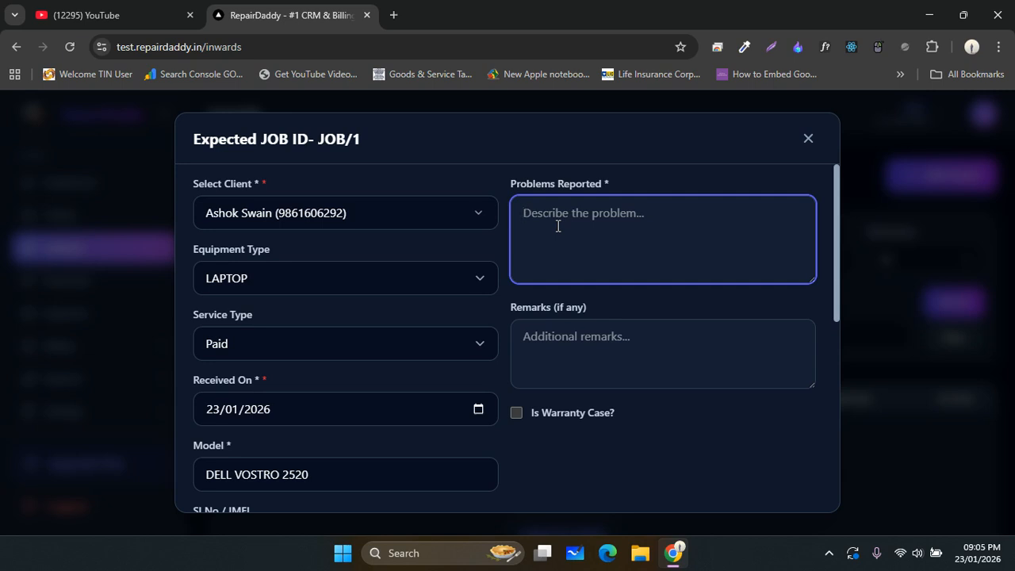
type("LAPTOP IS NOT POWER")
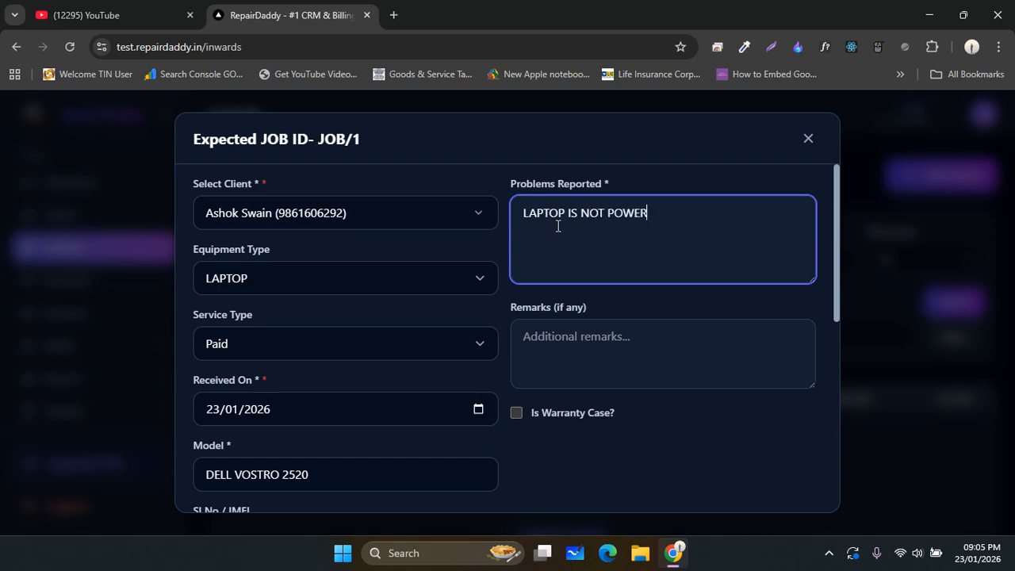
type("ING ON..DEAD")
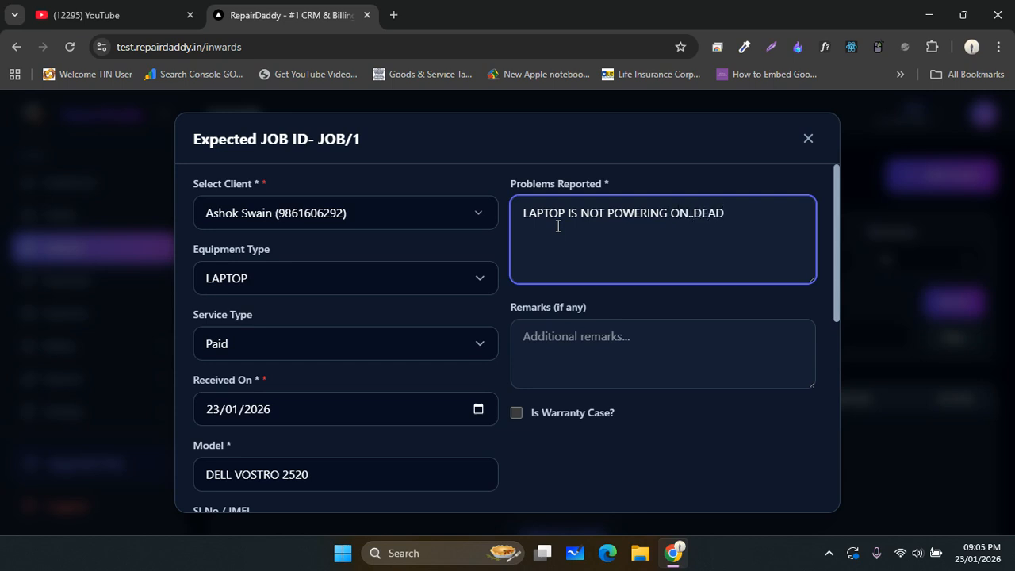
left_click(571, 344)
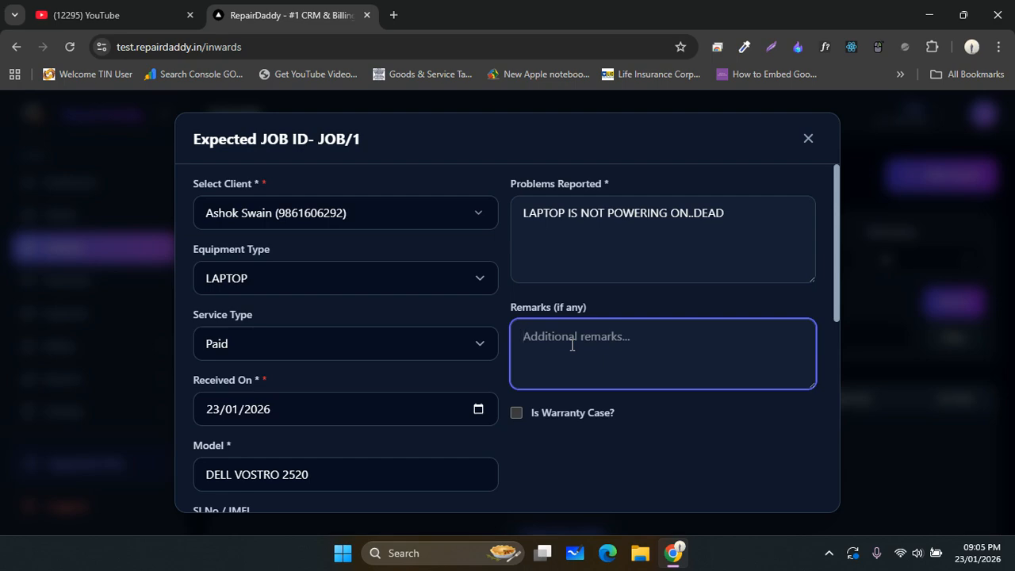
type("KBD BROKEN")
key("Tab")
key("Tab")
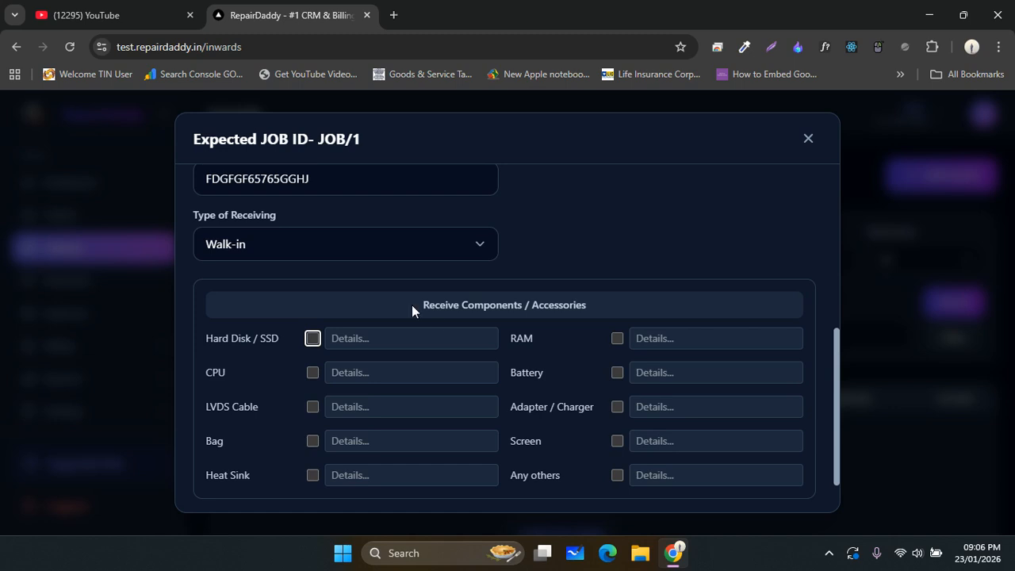
Mark Hard Disk / SSD, RAM and Battery as received, with details GHGHJ for the hard disk and 4GB DDR3 for the RAM
left_click(311, 339)
left_click(617, 340)
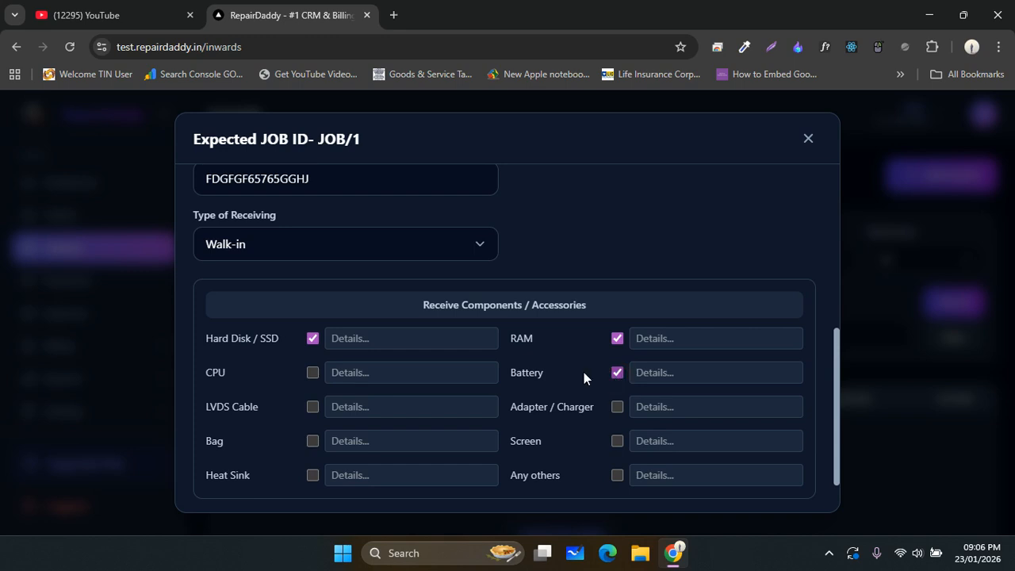
left_click(379, 339)
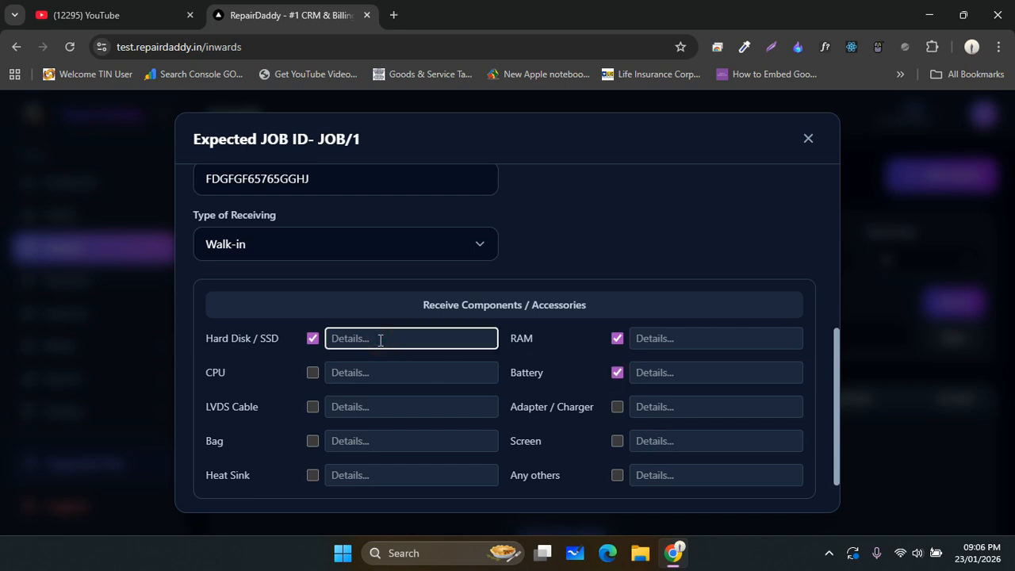
type("GHGHJ")
left_click(670, 334)
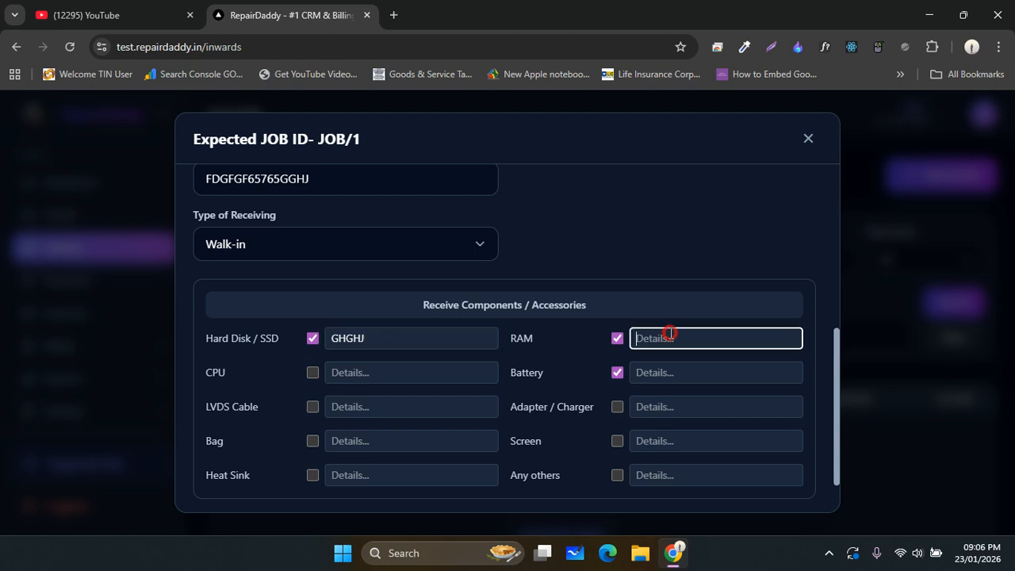
type("4GB DDR3")
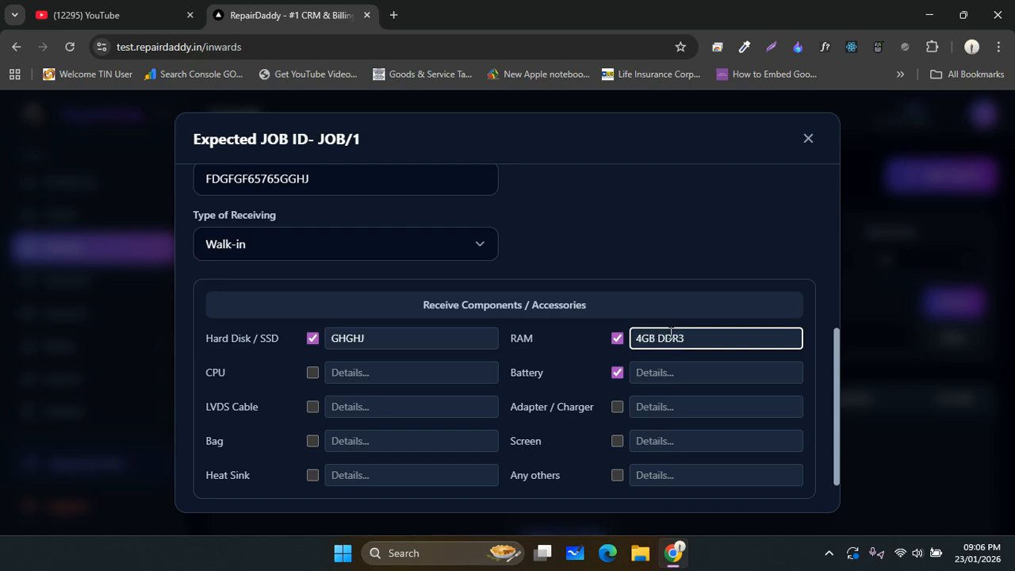
Leave the battery details blank and submit the completed inward entry
left_click(676, 375)
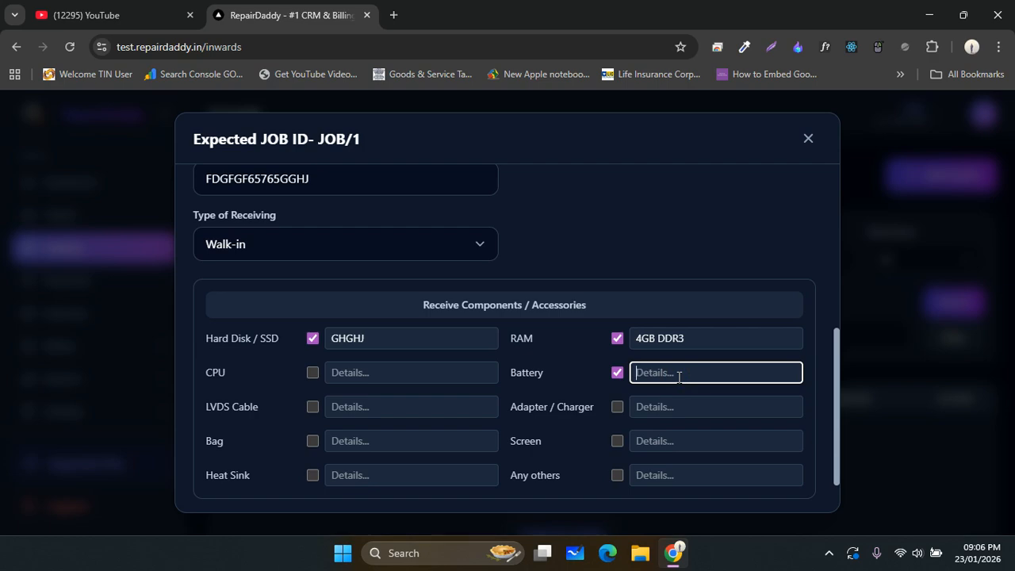
left_click(838, 487)
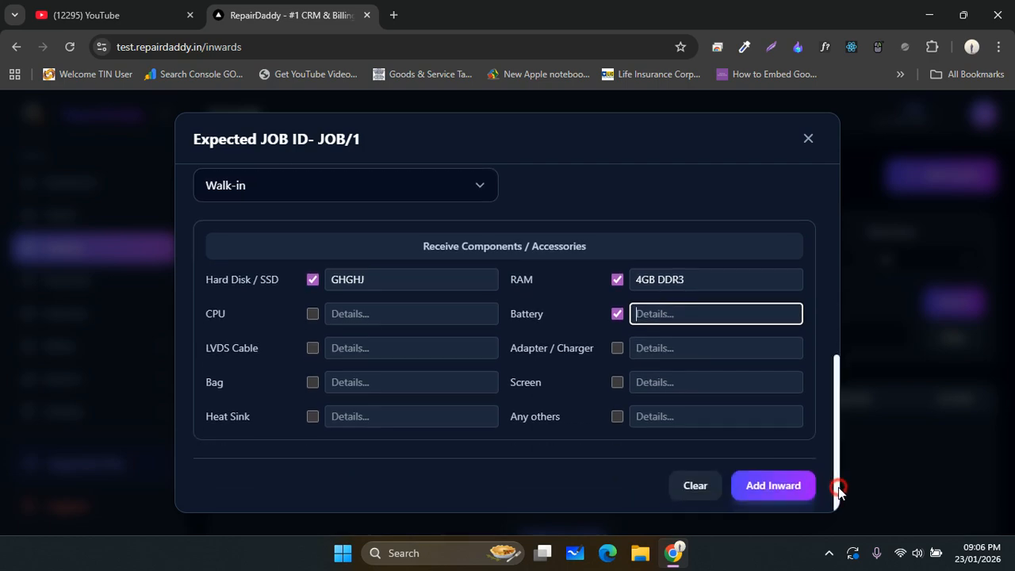
left_click(778, 486)
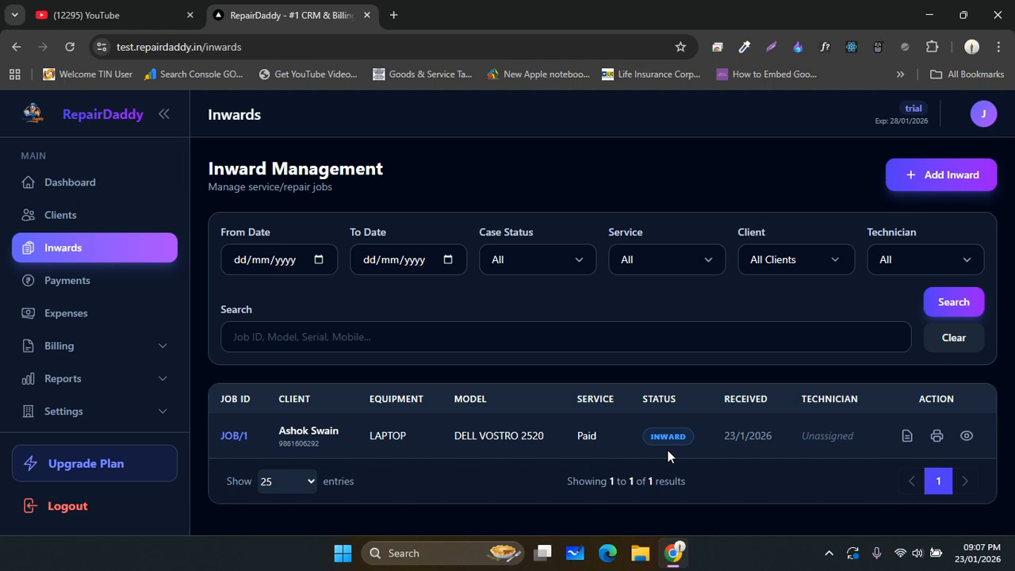
Open the inward slip for JOB/1 and review its party, job, problem and accessory details
left_click(907, 436)
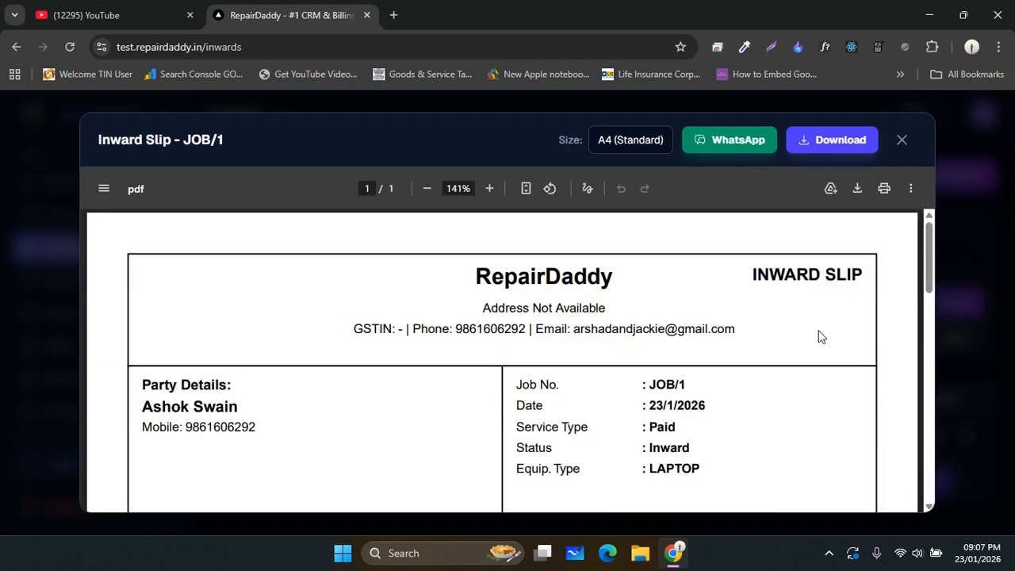
left_click(891, 268)
scroll(600, 306, "down", 3)
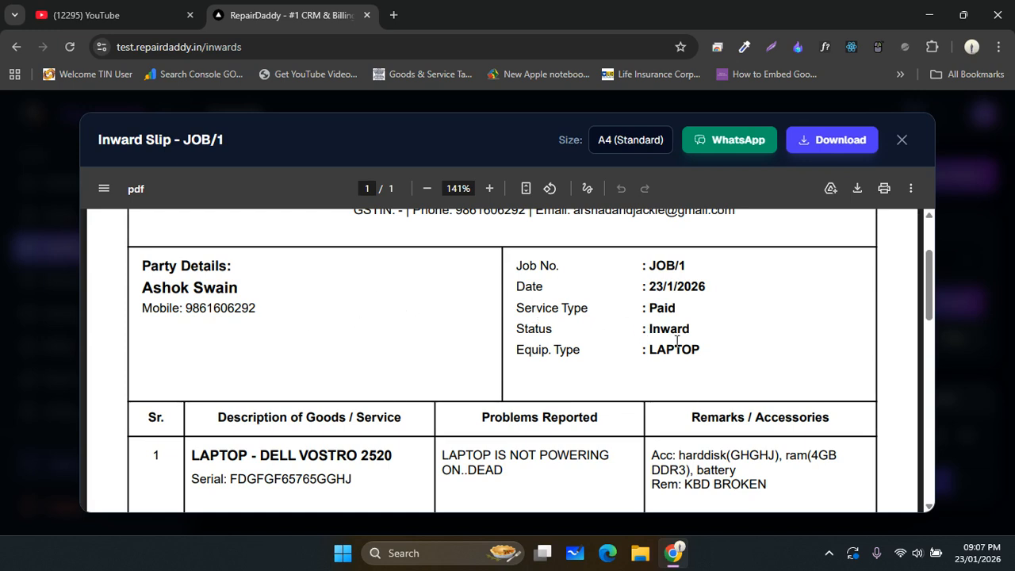
Review the inward slip's problem, remarks and accessories details, and its terms and signature section
left_click(743, 348)
scroll(743, 349, "down", 4)
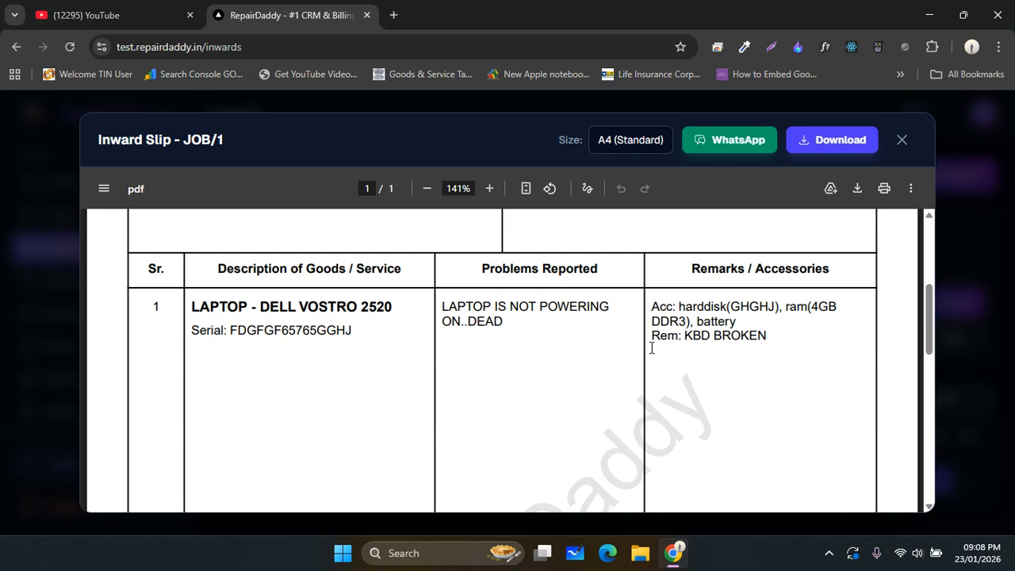
scroll(652, 348, "down", 8)
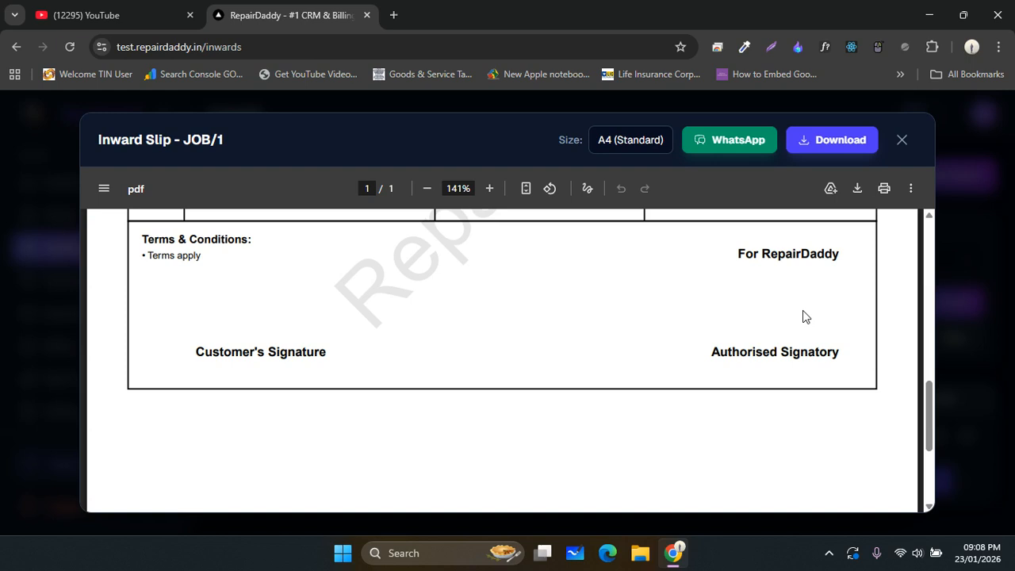
Switch the inward slip to A5 (Half) size and check the layout from its header through the signature section
left_click(625, 146)
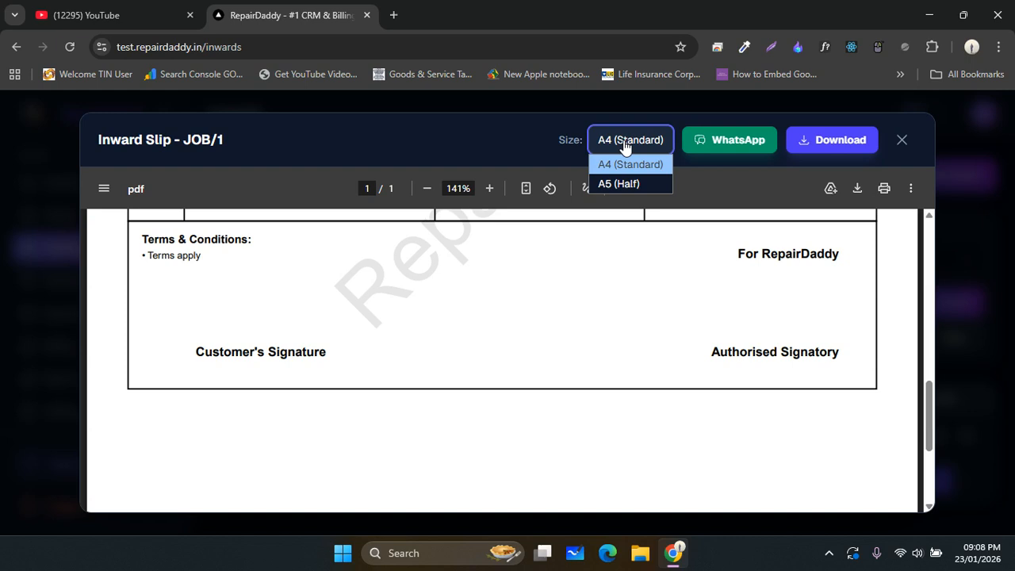
left_click(619, 184)
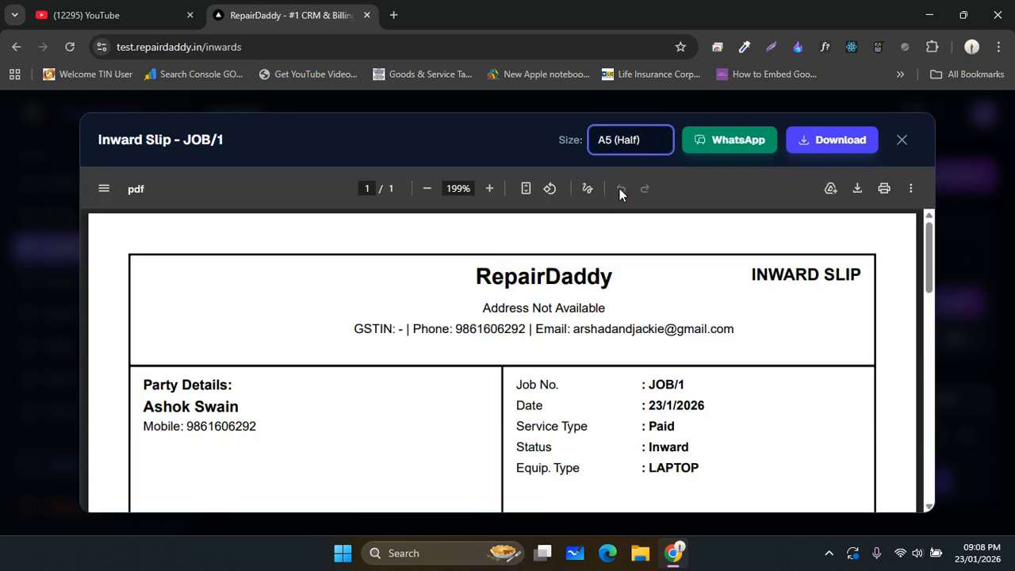
left_click(659, 232)
scroll(663, 236, "down", 1)
scroll(663, 236, "down", 10)
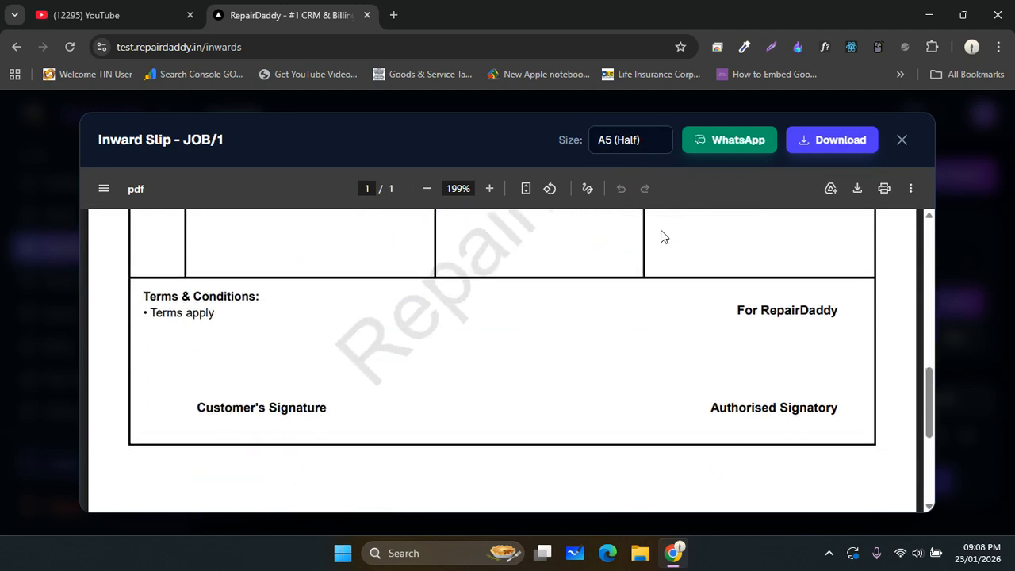
scroll(663, 237, "up", 10)
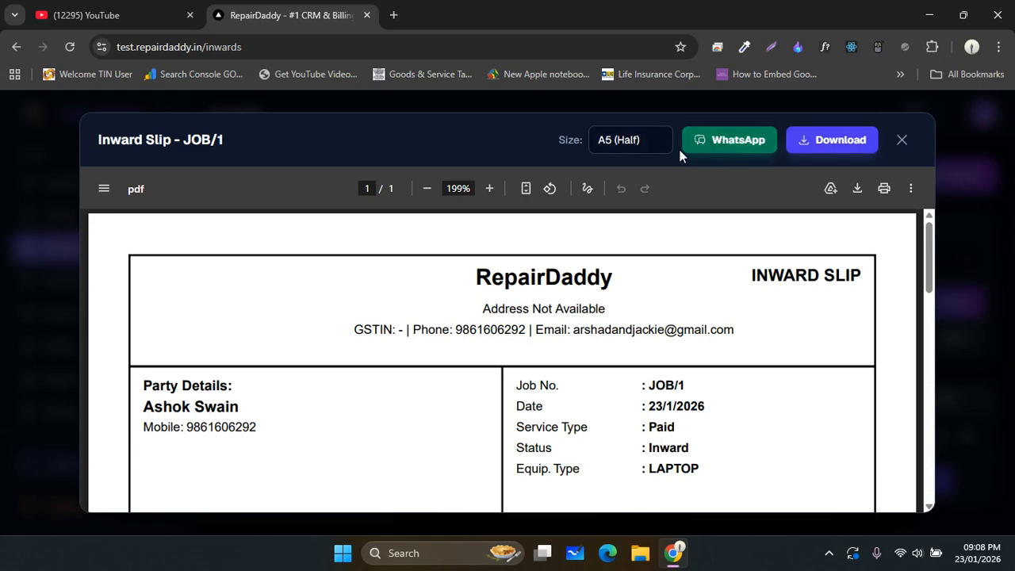
Set the inward slip's size to A4 (Standard) and download it as a PDF, closing the downloaded copy after viewing it
left_click(646, 143)
left_click(634, 165)
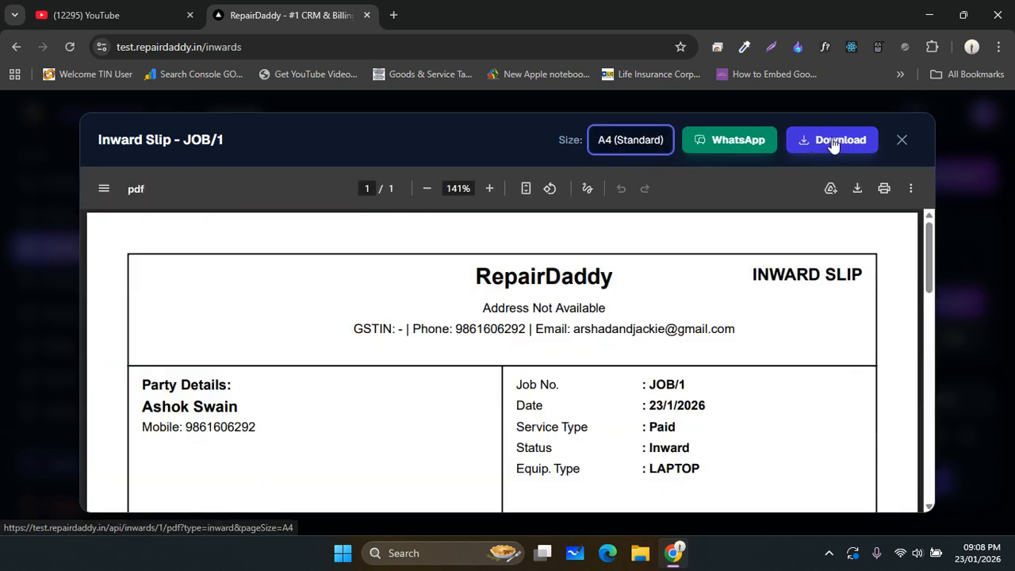
left_click(832, 142)
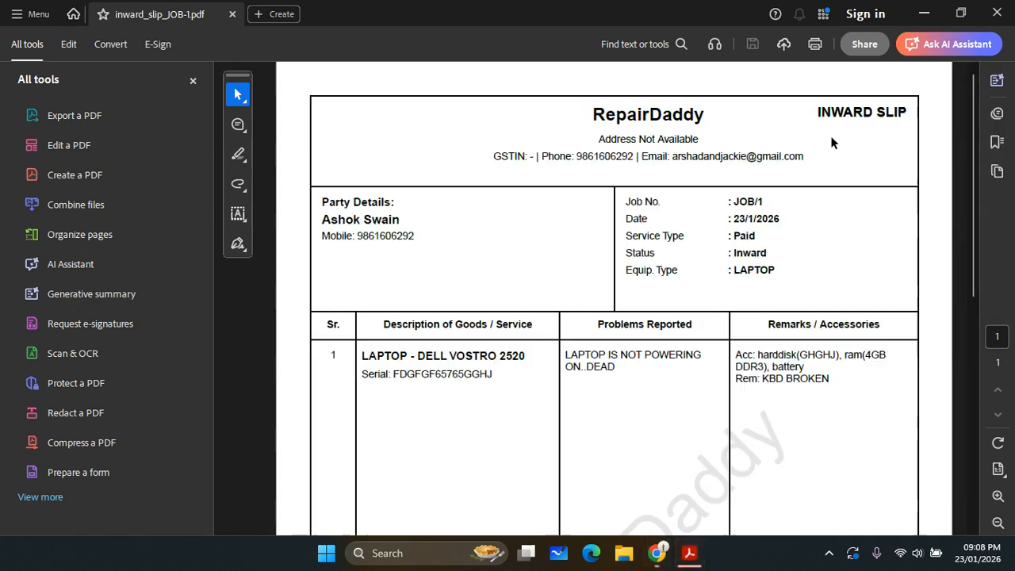
left_click(969, 381)
left_click(997, 11)
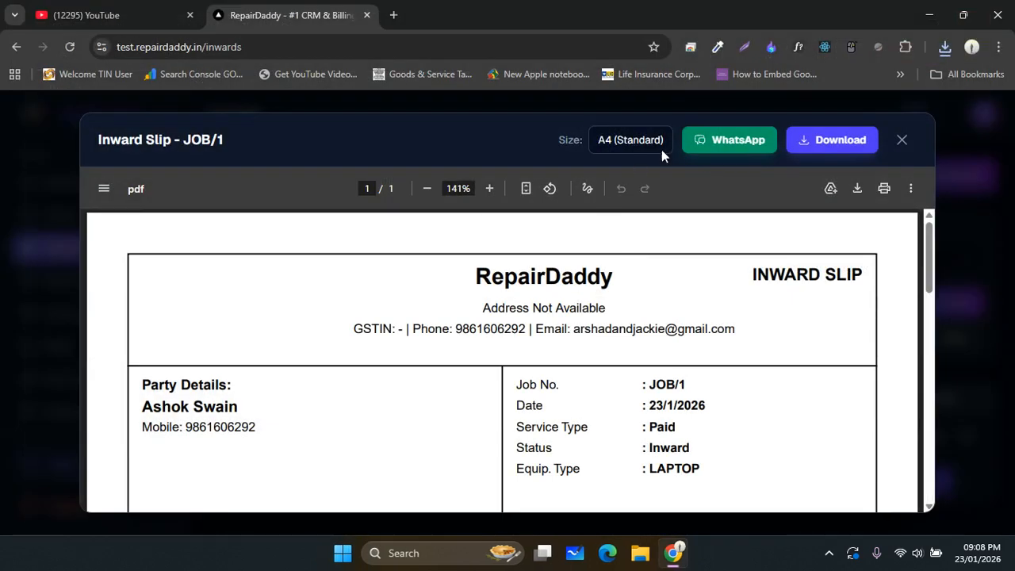
Open the WhatsApp sending option for the inward slip and select the recipient's mobile number for editing
left_click(728, 145)
left_click(434, 146)
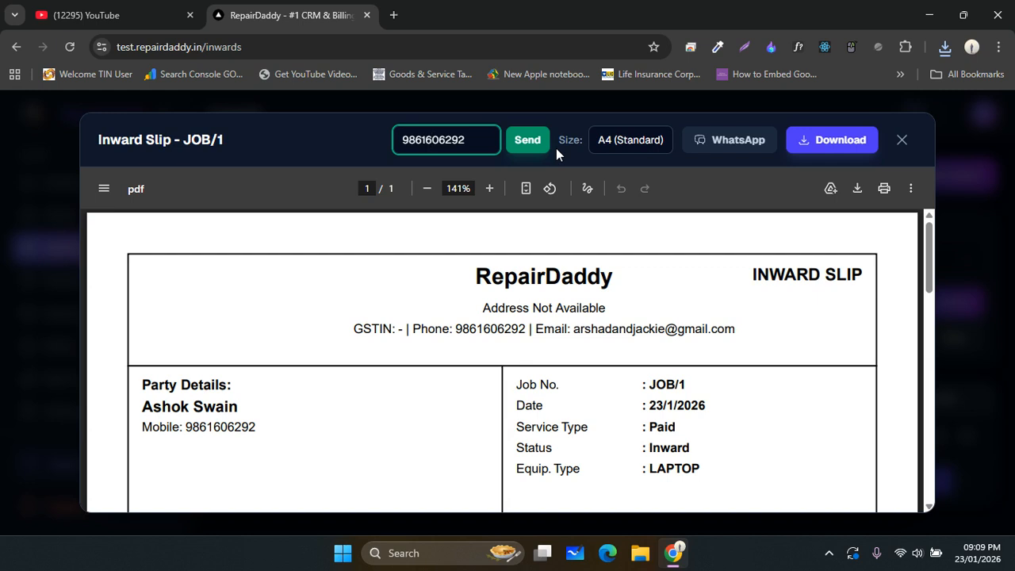
double_click(456, 147)
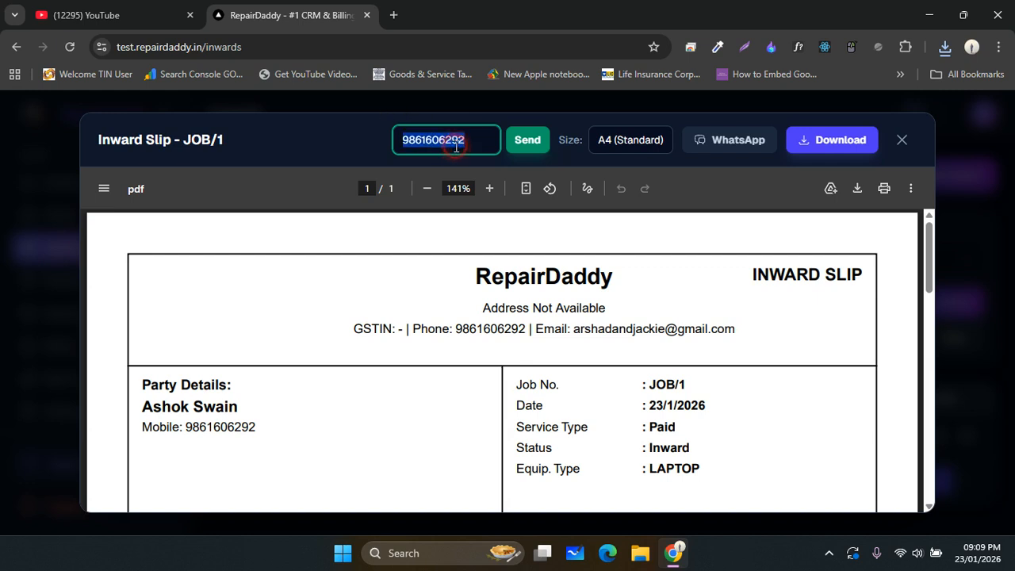